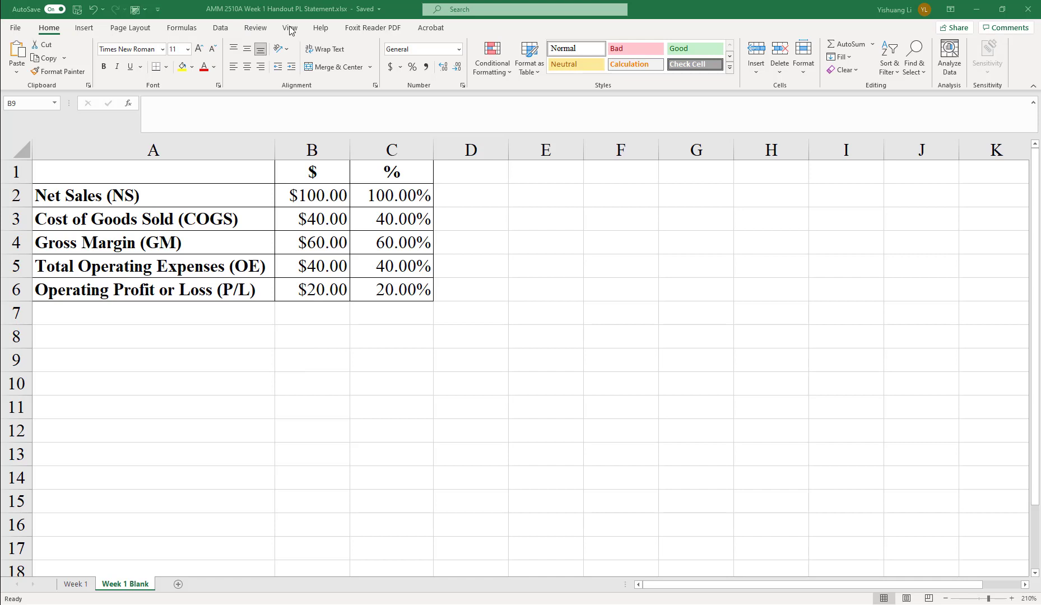
Step: Turn on formula display to examine the statement's formulas, then switch back to showing values
{"action": "left_click", "coordinate": [191, 28]}
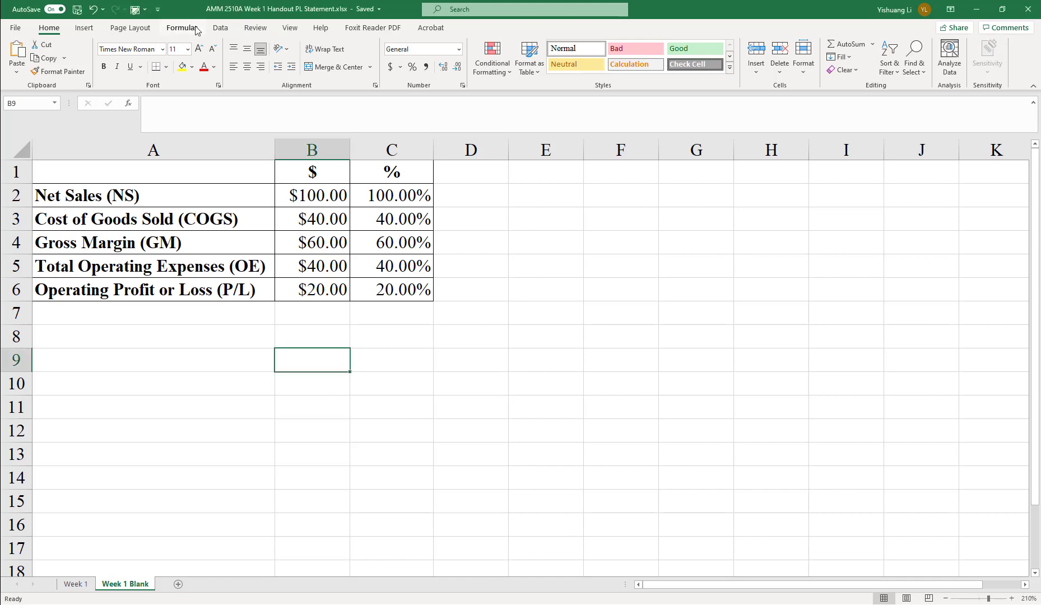
{"action": "left_click", "coordinate": [199, 28]}
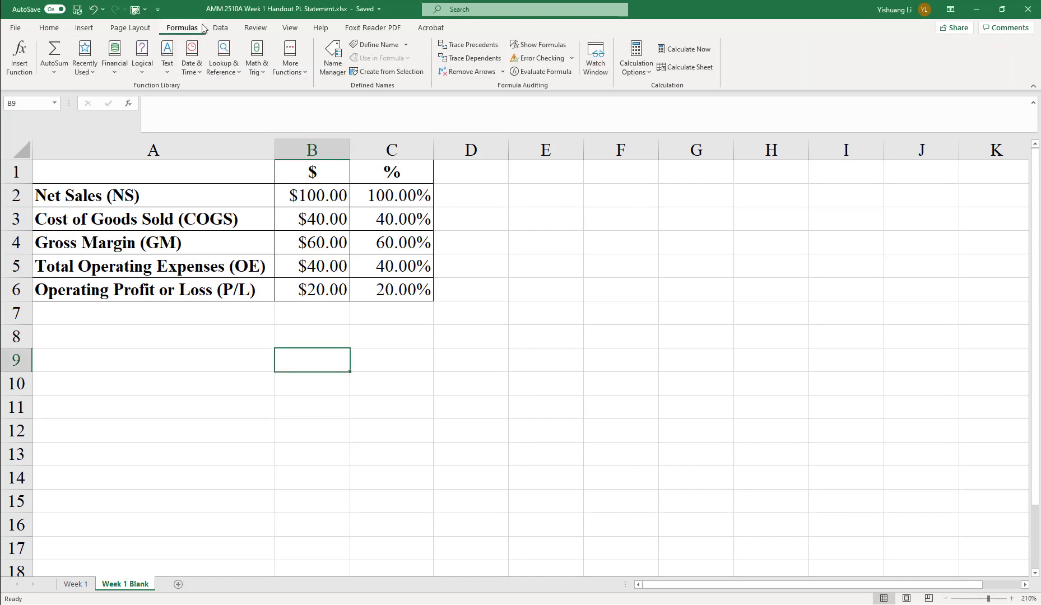
{"action": "left_click", "coordinate": [537, 45]}
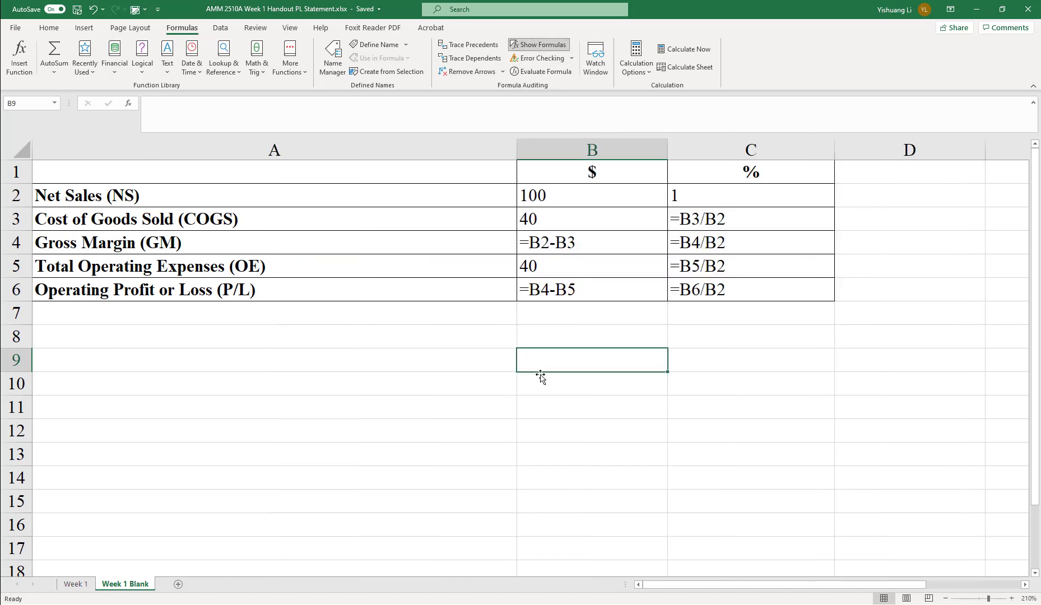
{"action": "left_click", "coordinate": [585, 448]}
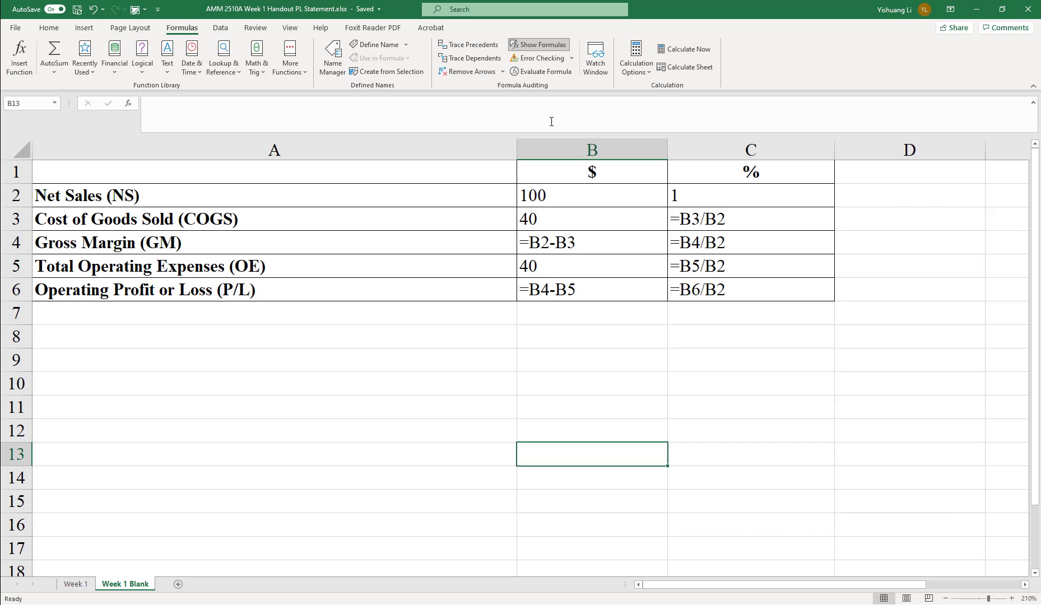
{"action": "left_click", "coordinate": [560, 48]}
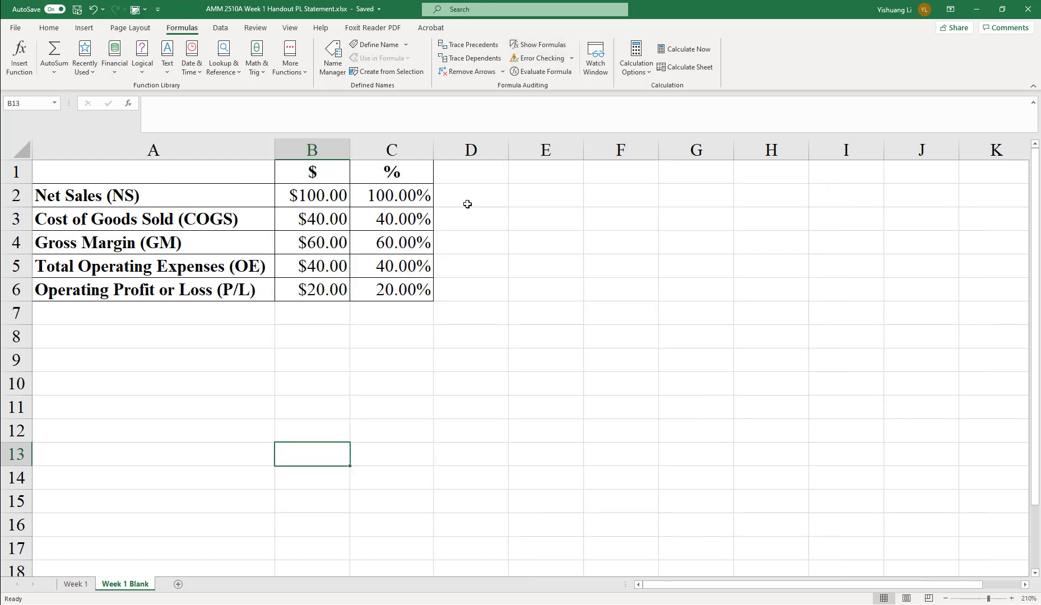
Step: Clear the percentage formulas from cells C4 through C6
{"action": "left_click", "coordinate": [407, 220]}
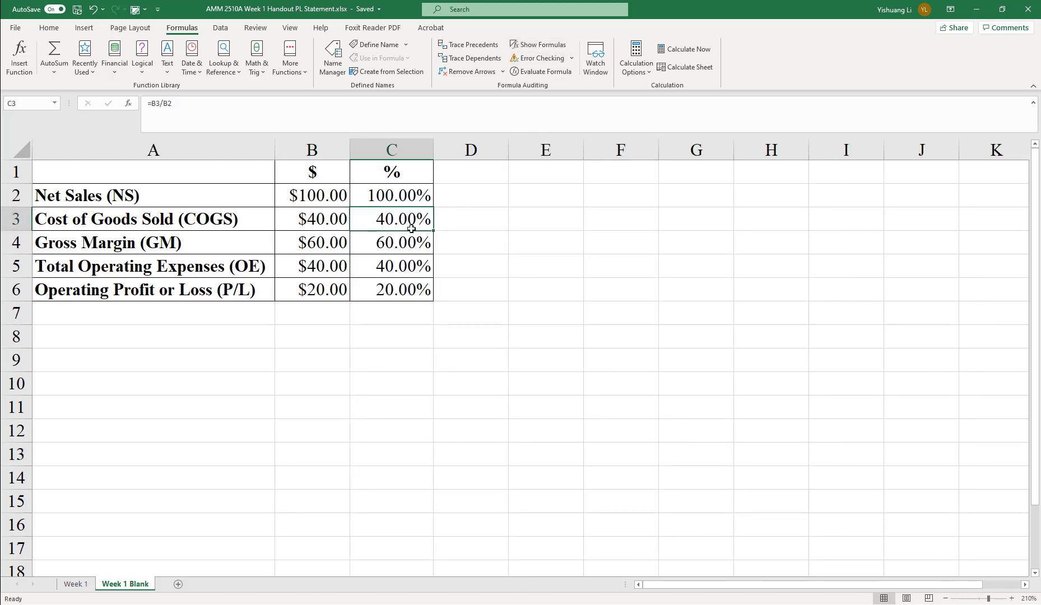
{"action": "left_click", "coordinate": [408, 246]}
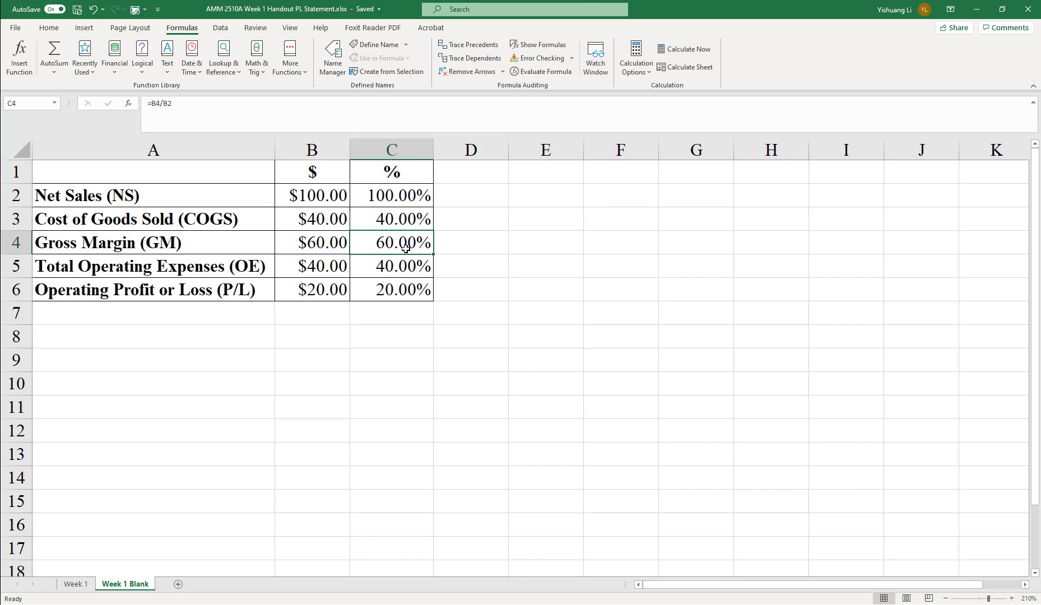
{"action": "left_click_drag", "start_coordinate": [406, 249], "coordinate": [402, 289]}
{"action": "key", "text": "ctrl+v"}
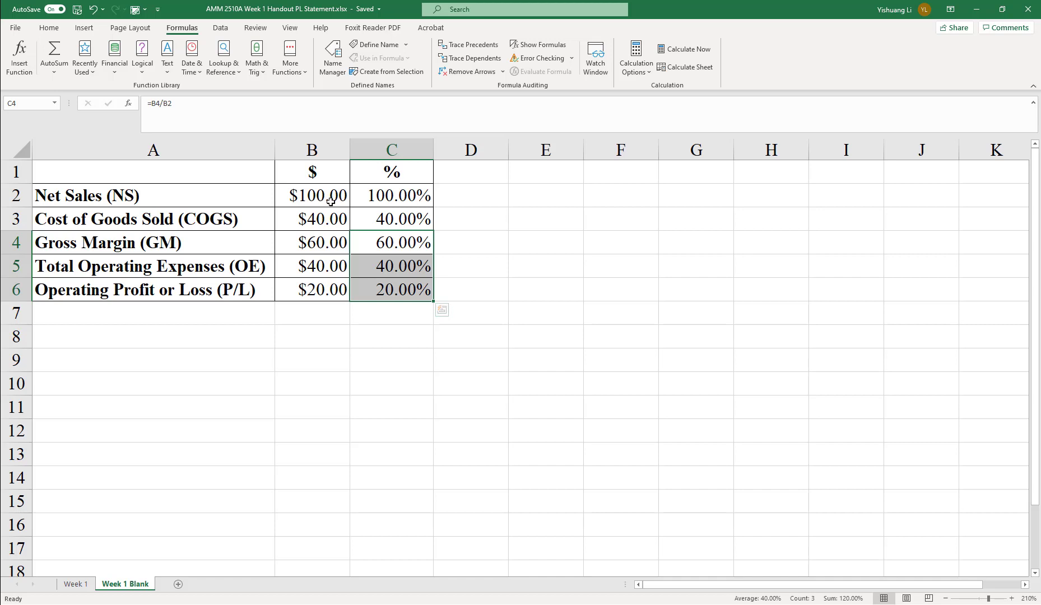
{"action": "left_click", "coordinate": [418, 245]}
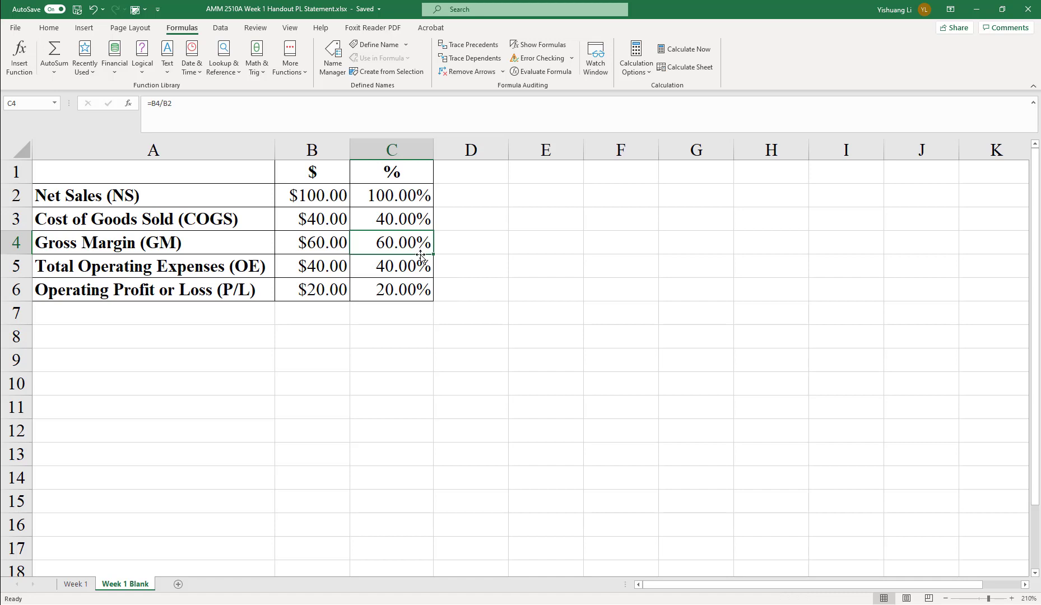
{"action": "key", "text": "Delete"}
{"action": "left_click", "coordinate": [421, 268]}
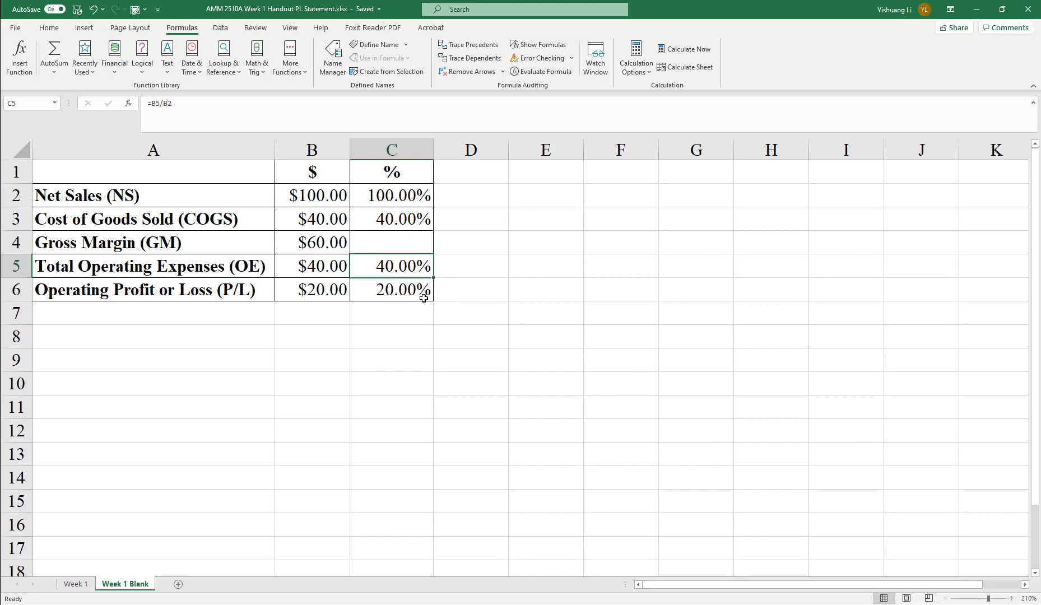
{"action": "key", "text": "Delete"}
{"action": "left_click", "coordinate": [422, 291]}
{"action": "key", "text": "Delete"}
{"action": "left_click", "coordinate": [430, 333]}
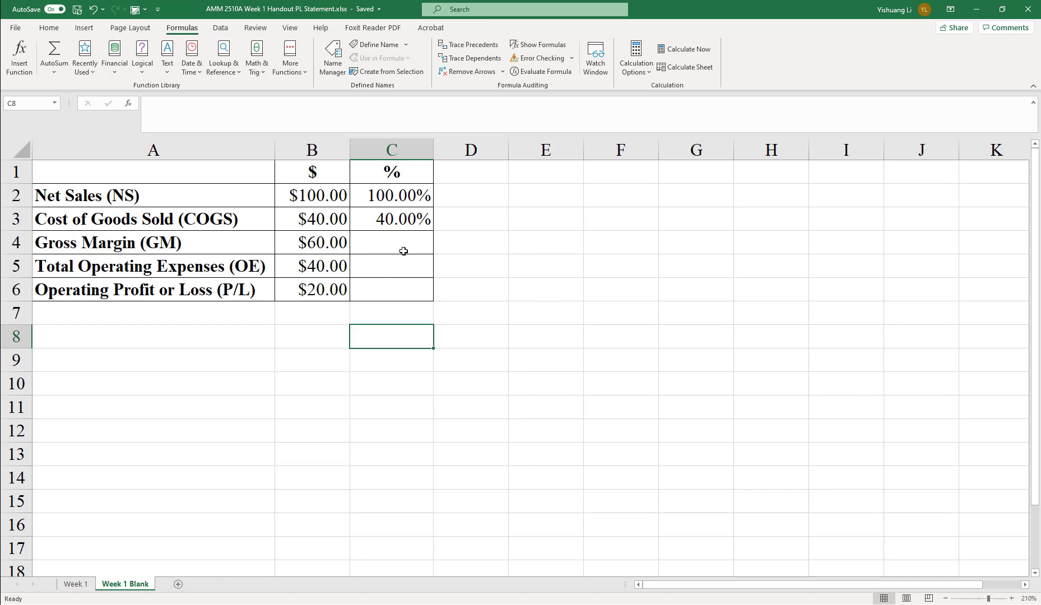
Step: Copy the C3 percentage formula and paste it into C4
{"action": "left_click", "coordinate": [406, 212]}
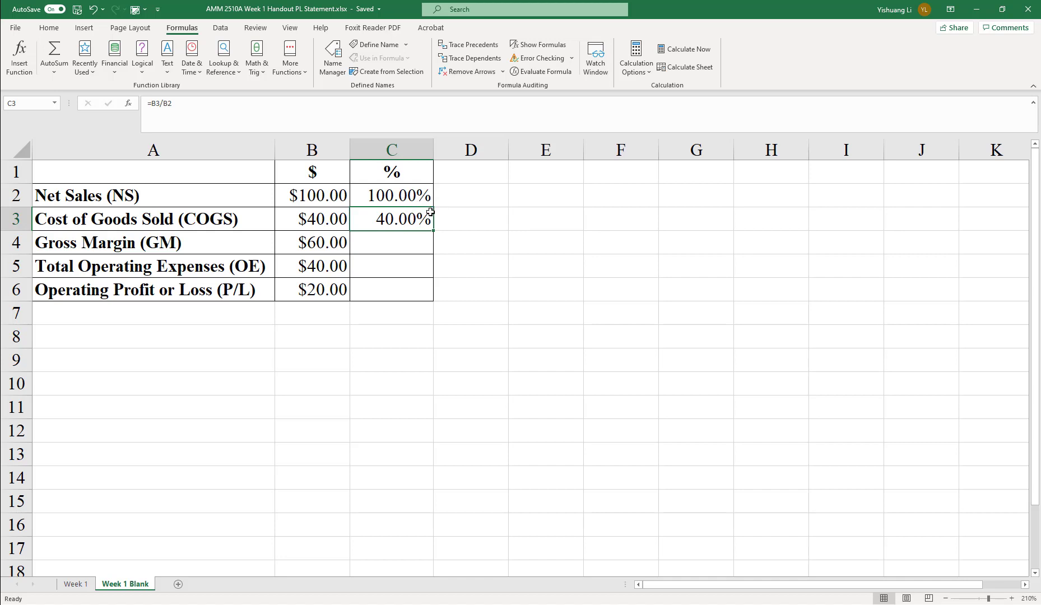
{"action": "key", "text": "ctrl+c"}
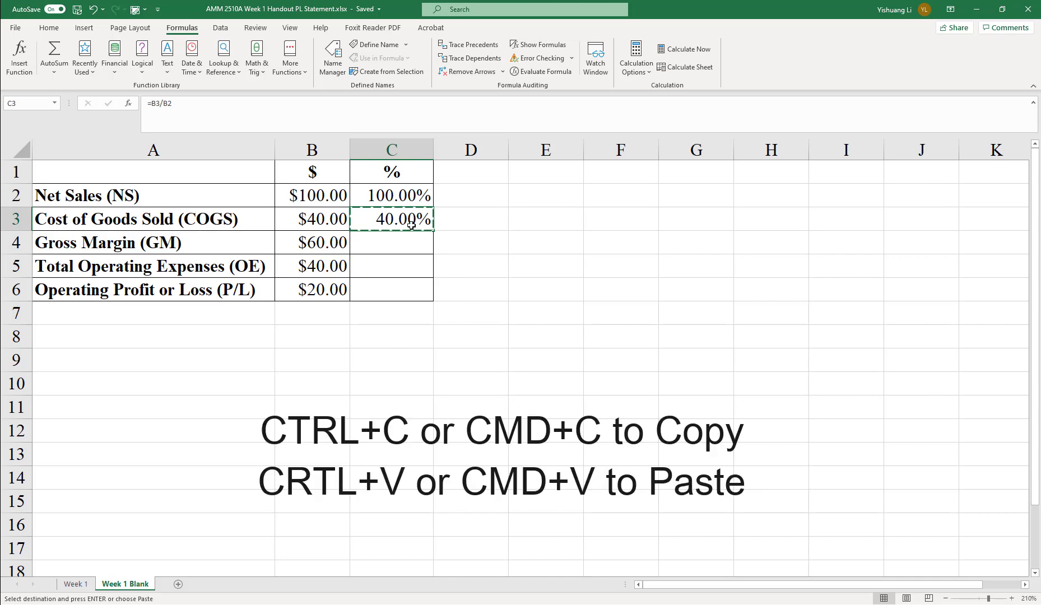
{"action": "left_click", "coordinate": [411, 245]}
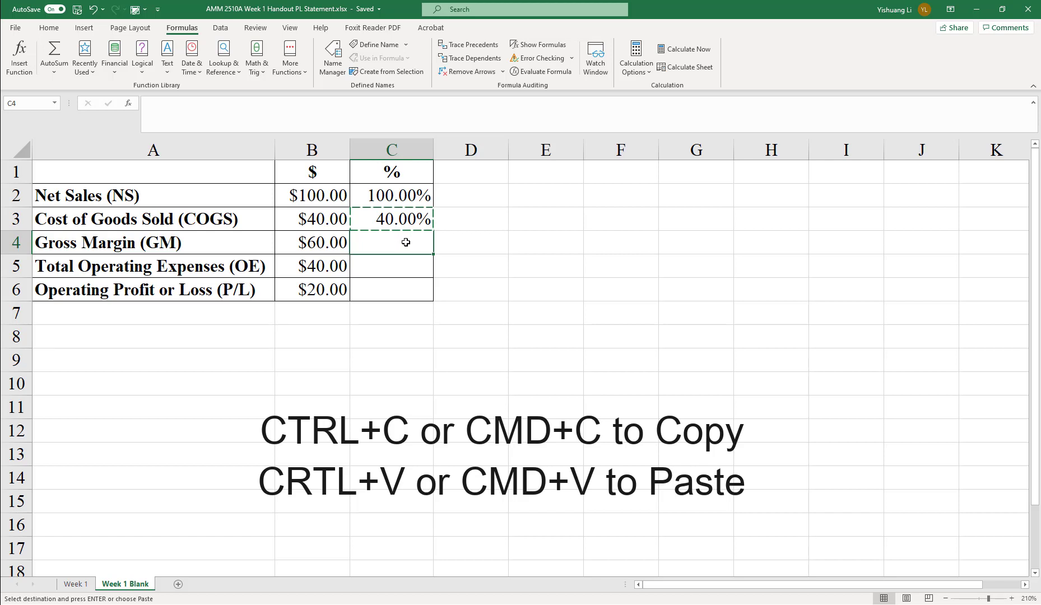
{"action": "key", "text": "ctrl+v"}
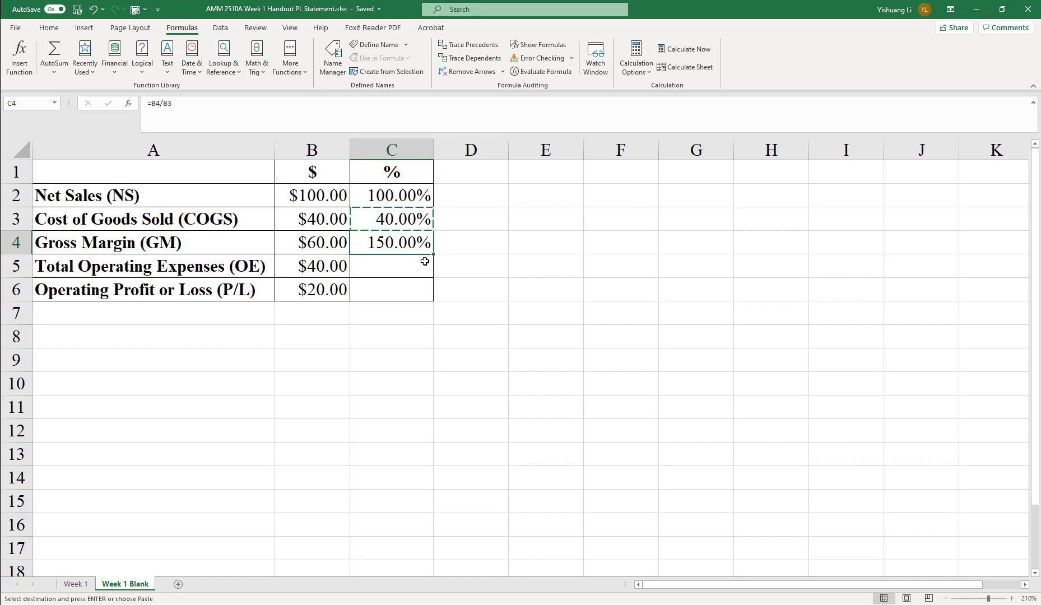
Step: Display formulas and correct C4's formula to =B4/B2
{"action": "left_click", "coordinate": [538, 45]}
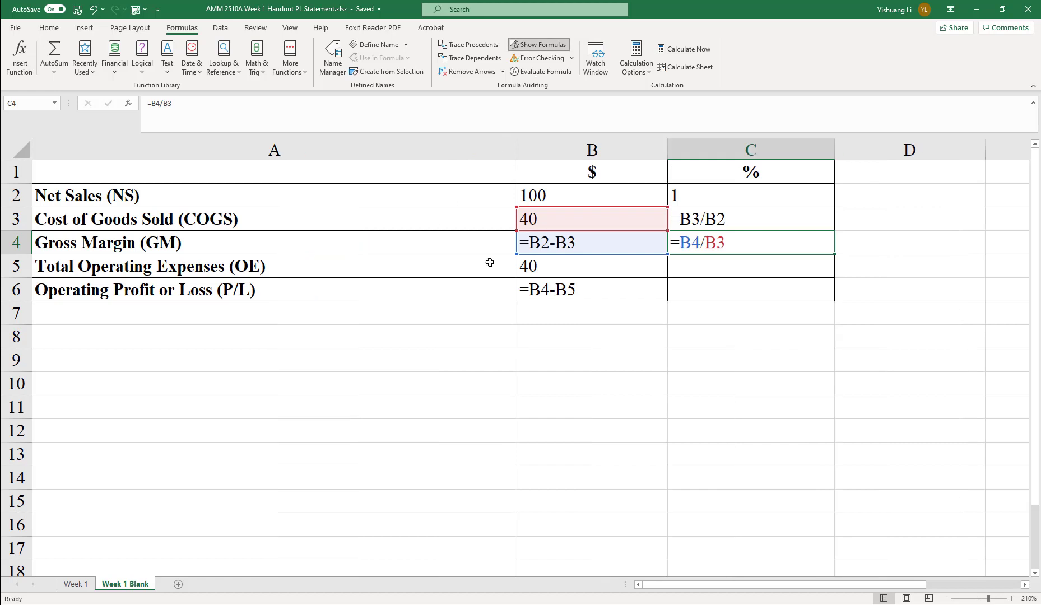
{"action": "left_click_drag", "start_coordinate": [644, 331], "coordinate": [729, 336]}
{"action": "left_click", "coordinate": [774, 252]}
{"action": "double_click", "coordinate": [731, 240]}
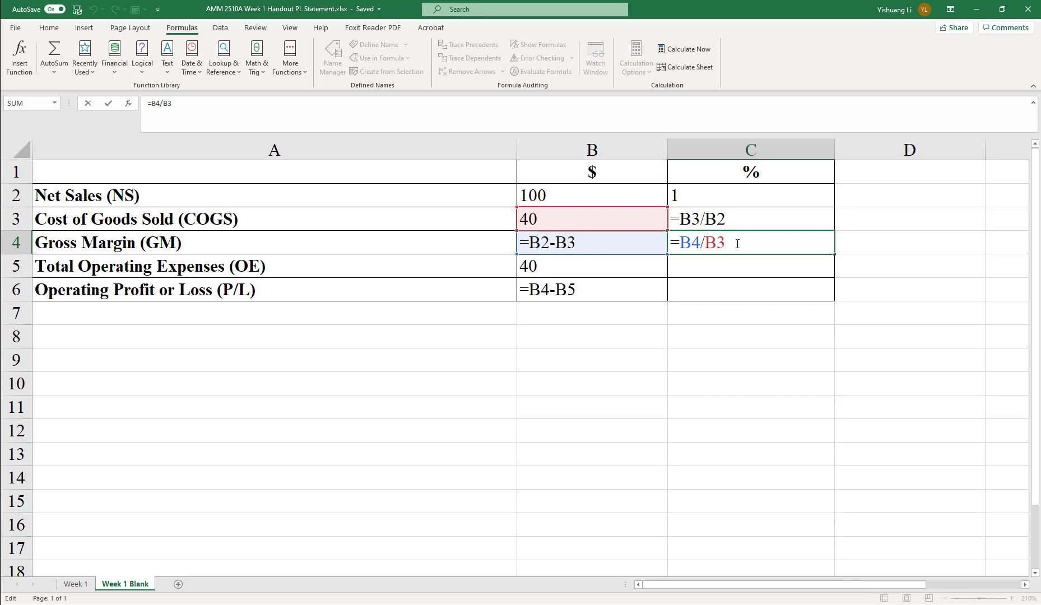
{"action": "key", "text": "BackSpace"}
{"action": "type", "text": "2"}
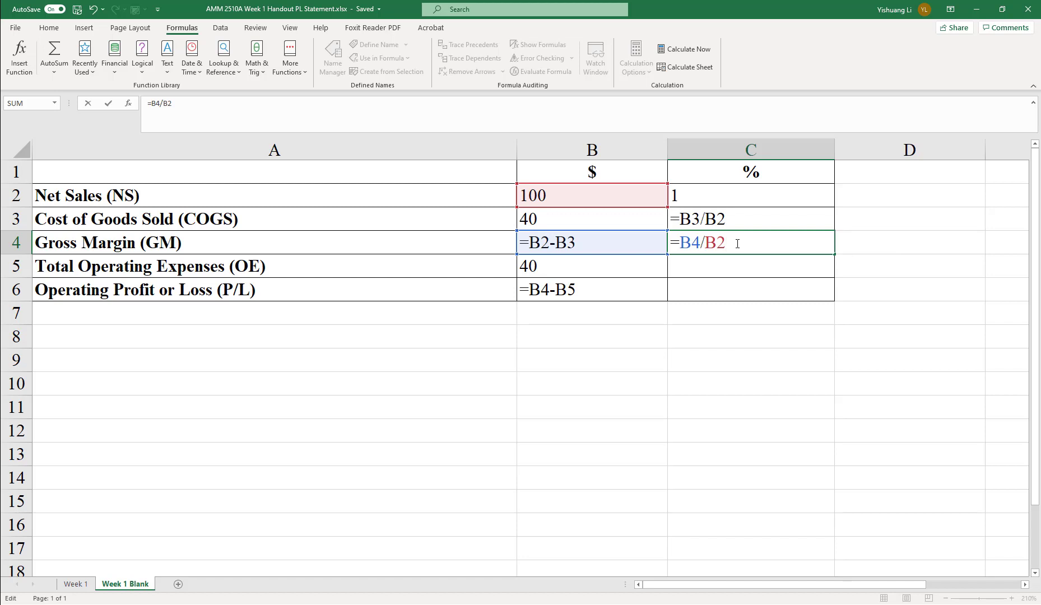
{"action": "key", "text": "Return"}
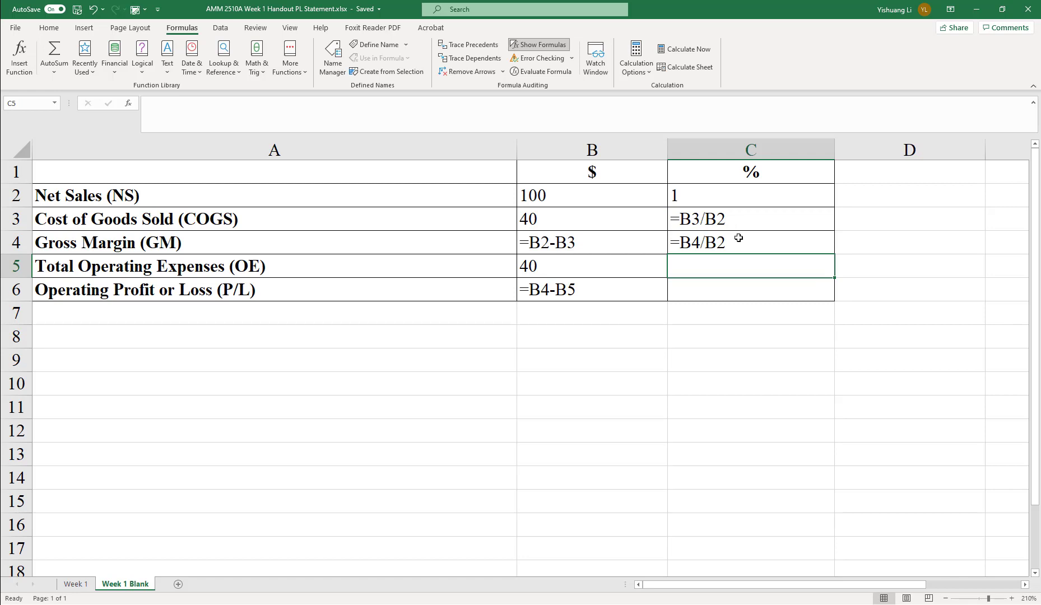
Step: Edit C3's formula to =B3/B$2, locking the row of the Net Sales reference
{"action": "double_click", "coordinate": [708, 219]}
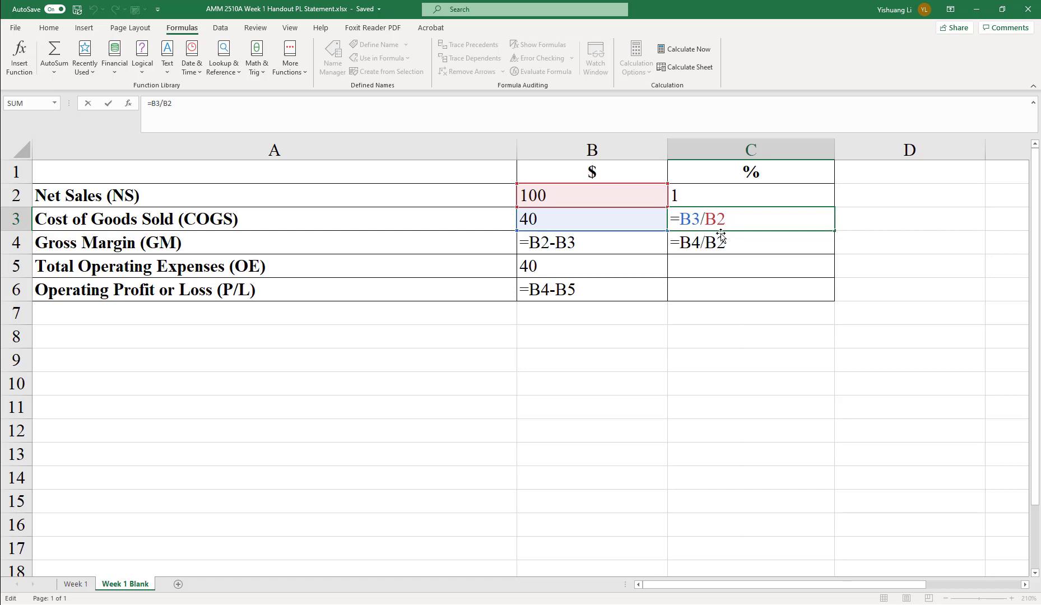
{"action": "type", "text": "$"}
{"action": "key", "text": "Return"}
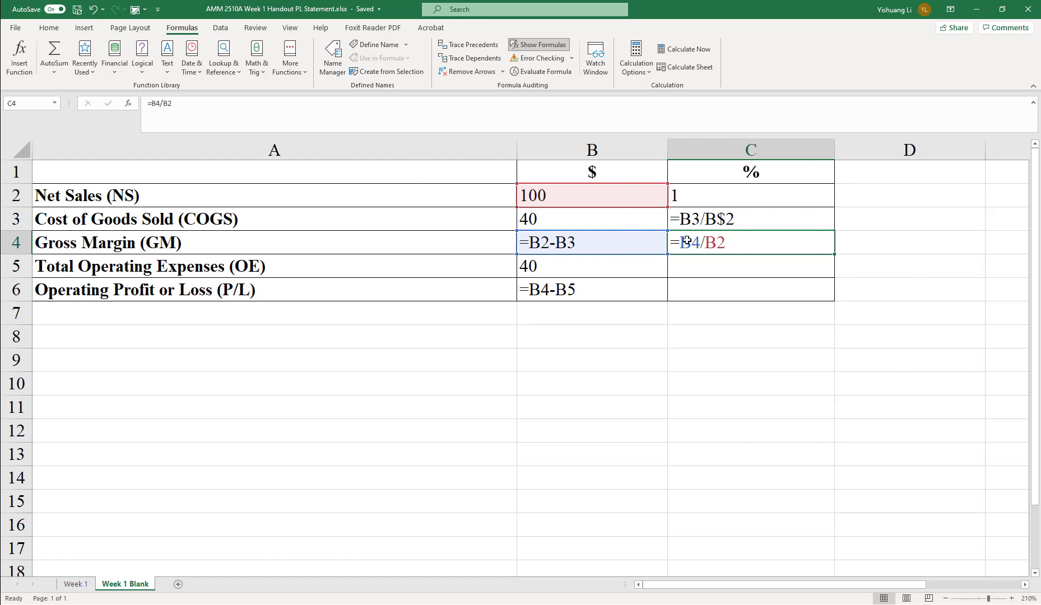
Step: Fill C3's formula down into C4
{"action": "left_click", "coordinate": [746, 216]}
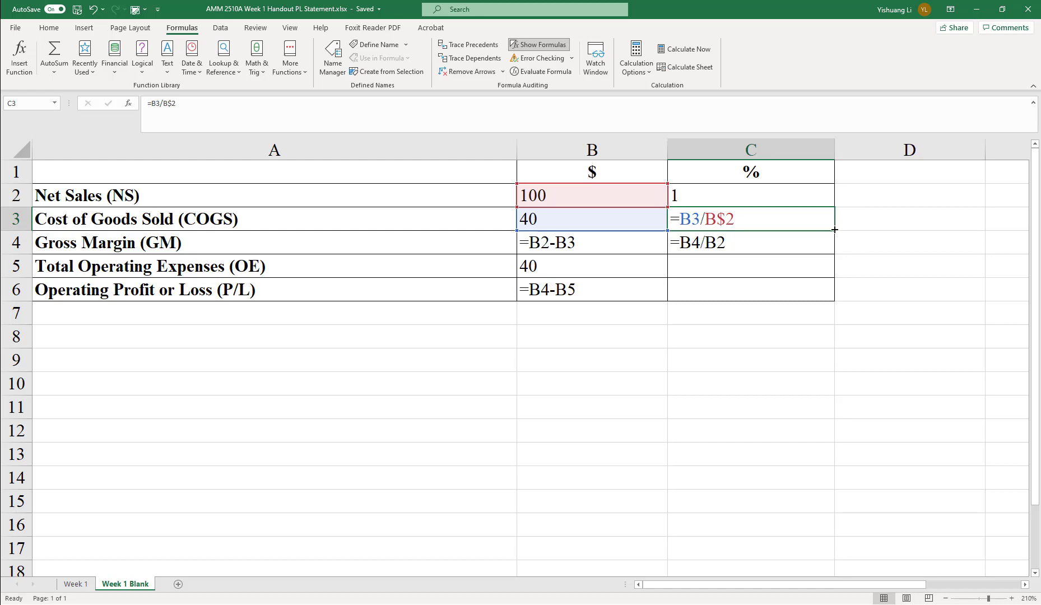
{"action": "left_click_drag", "start_coordinate": [835, 230], "coordinate": [833, 246]}
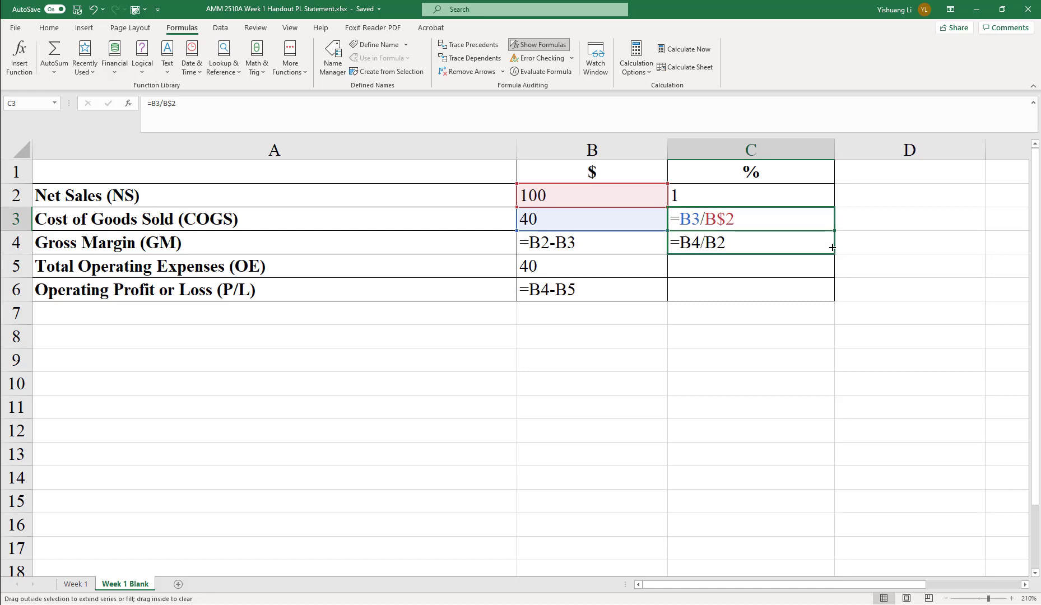
{"action": "left_click_drag", "start_coordinate": [833, 247], "coordinate": [833, 248]}
{"action": "left_click_drag", "start_coordinate": [833, 247], "coordinate": [831, 244]}
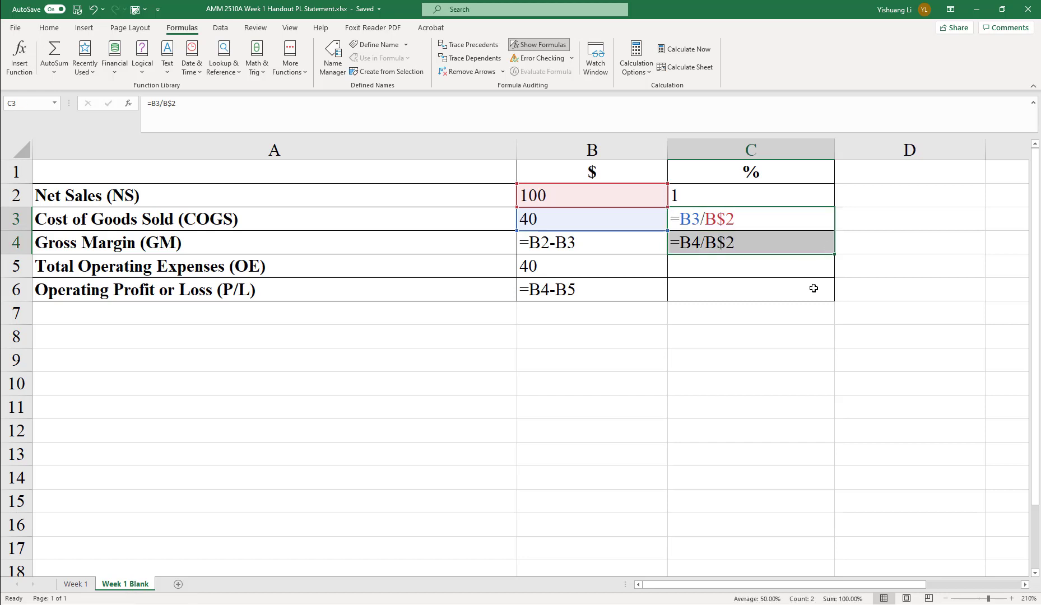
{"action": "left_click", "coordinate": [773, 266]}
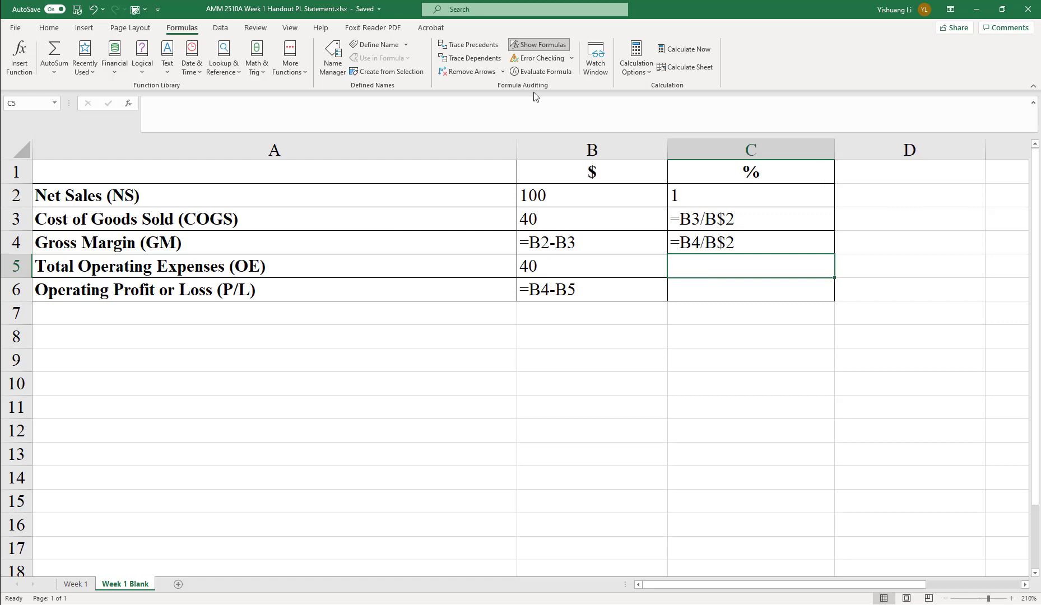
Step: Edit C3's formula to =B3/$B$2, making the Net Sales reference fully absolute
{"action": "left_click", "coordinate": [537, 45]}
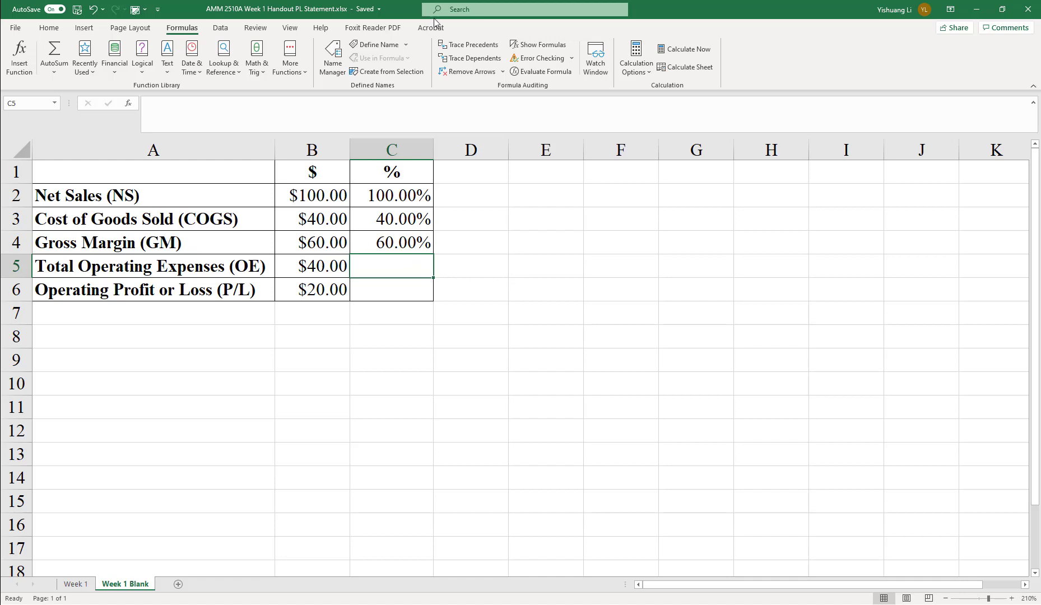
{"action": "left_click", "coordinate": [532, 45]}
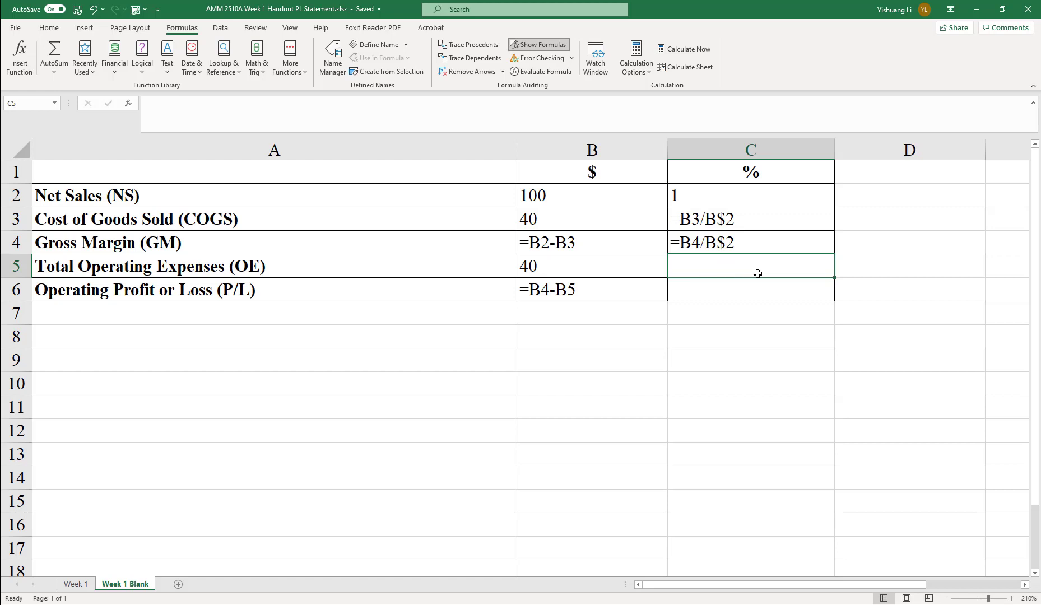
{"action": "double_click", "coordinate": [707, 215]}
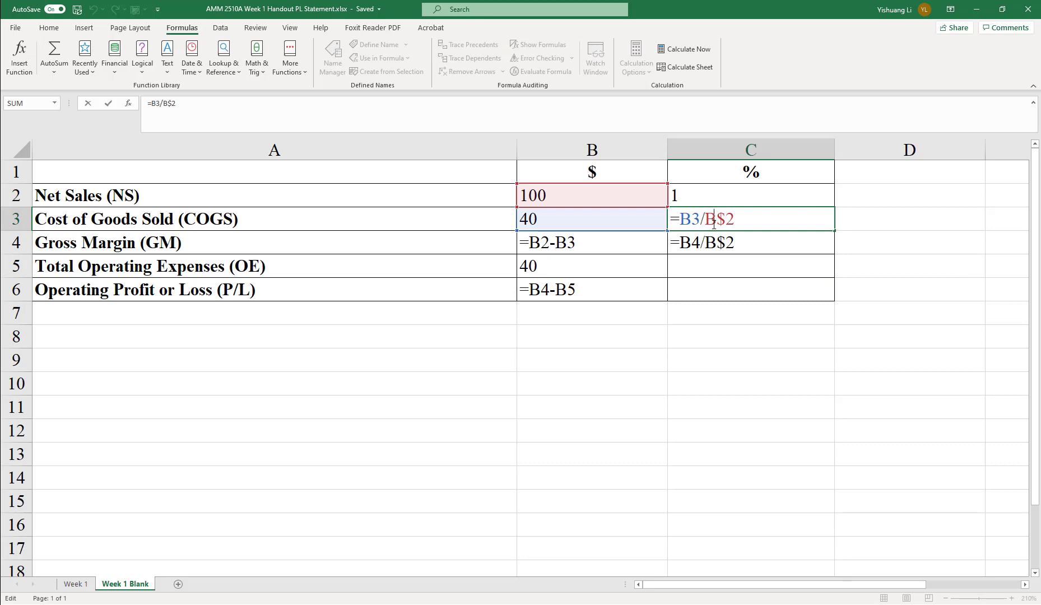
{"action": "type", "text": "$"}
{"action": "left_click", "coordinate": [732, 242]}
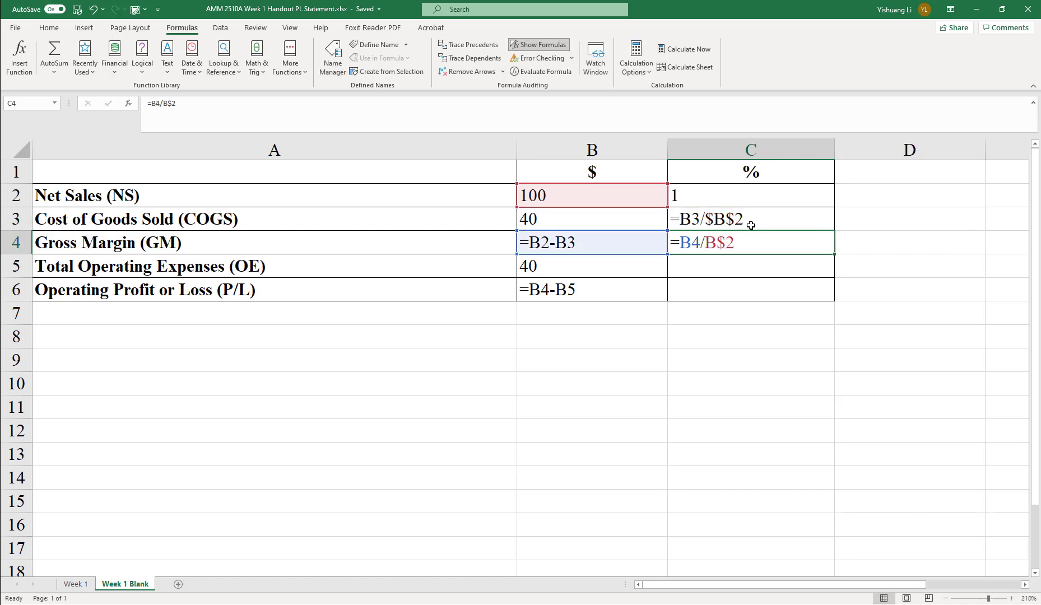
Step: Fill C3's formula down through C6 and switch back to displaying values
{"action": "left_click", "coordinate": [754, 226]}
{"action": "left_click_drag", "start_coordinate": [834, 231], "coordinate": [837, 292]}
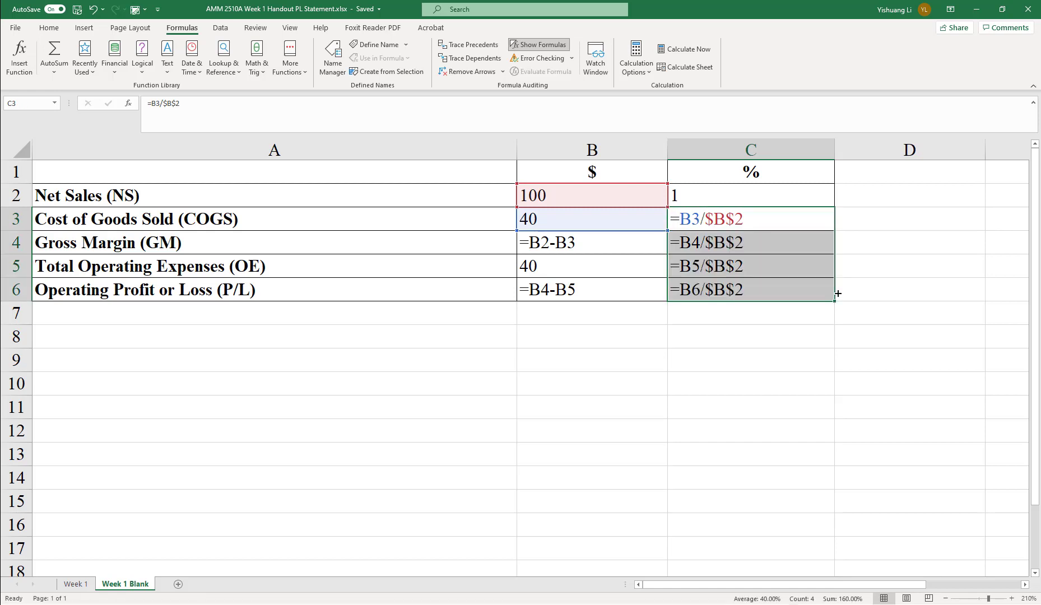
{"action": "left_click", "coordinate": [803, 292]}
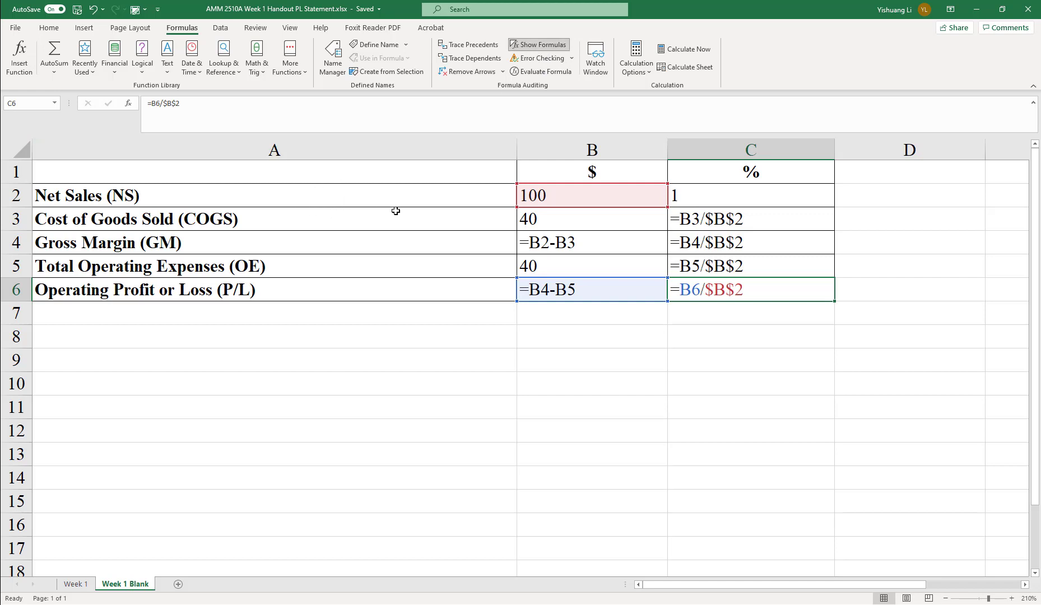
{"action": "left_click", "coordinate": [542, 45]}
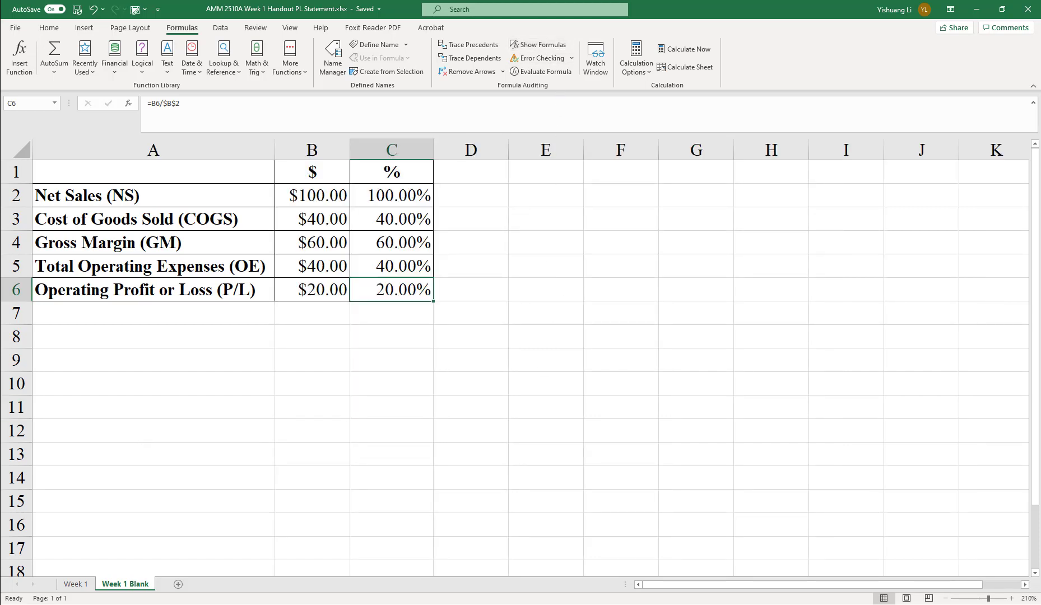
{"action": "key", "text": "F10"}
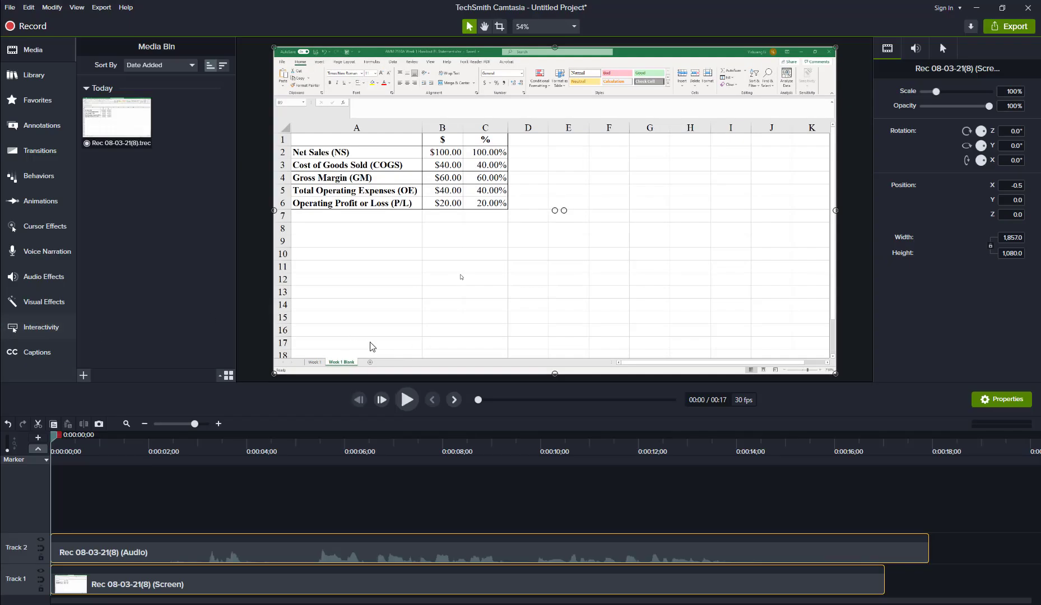